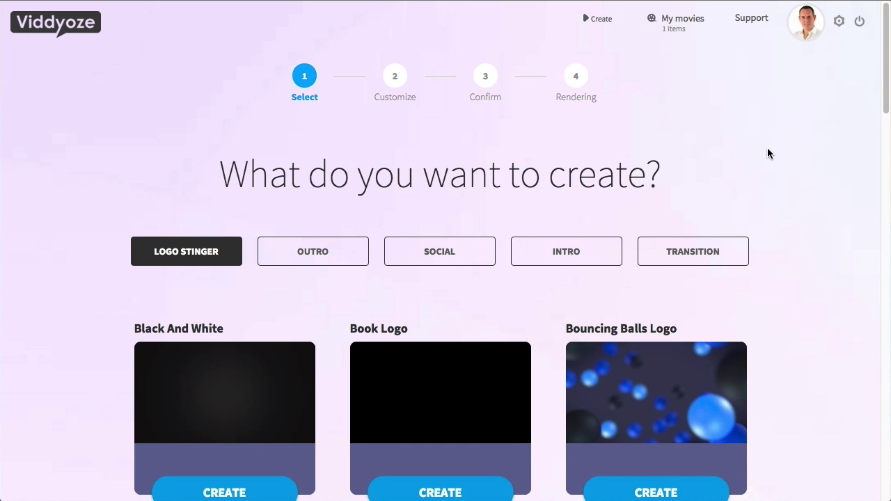
Step: Browse and preview the Logo Stinger templates, then start a video from Circular Logo Stinger
scroll(767, 151, down, 2)
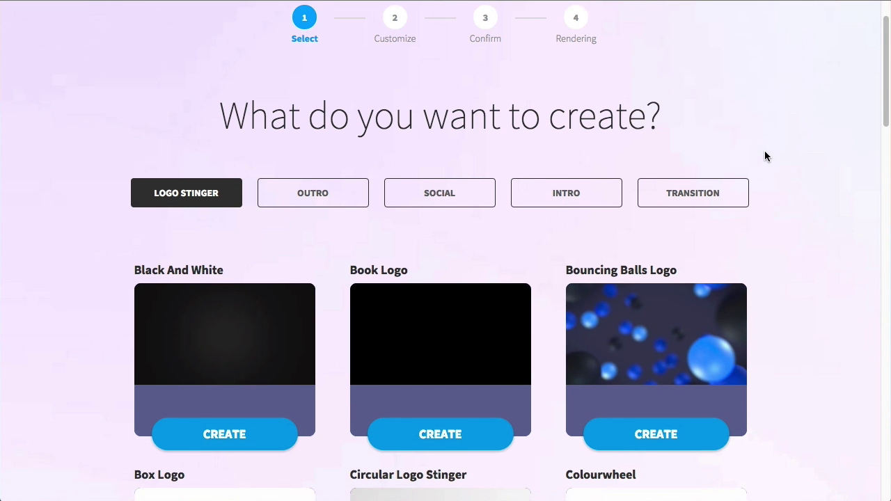
scroll(764, 151, down, 3)
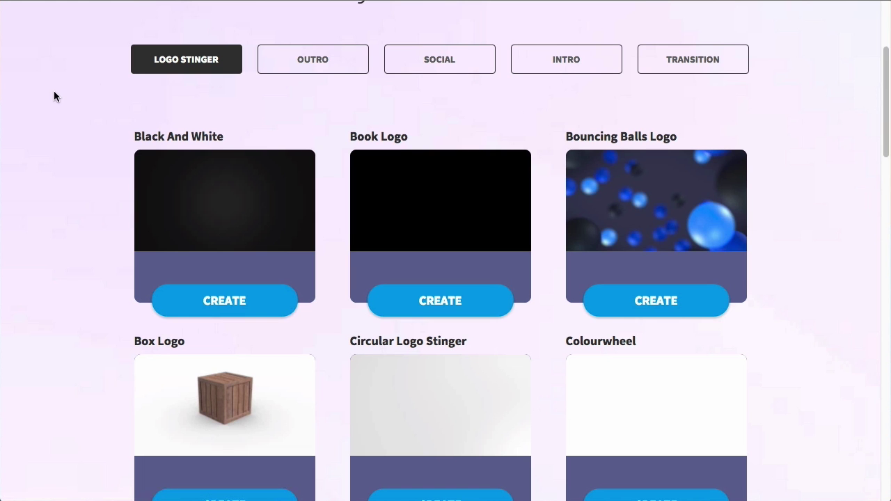
scroll(59, 120, down, 1)
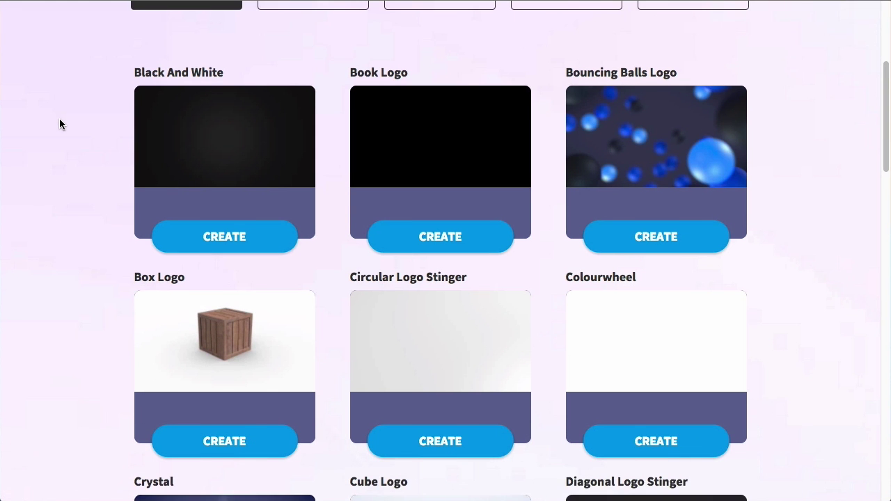
scroll(58, 125, down, 1)
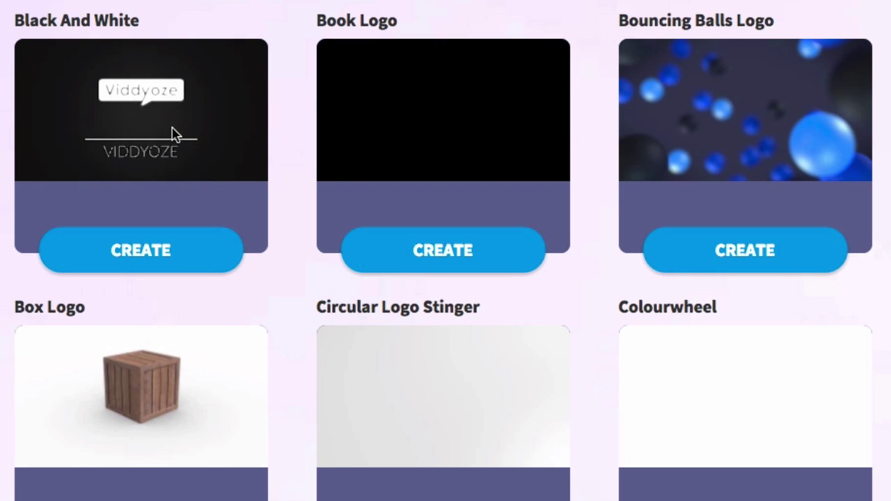
mouse_move(562, 133)
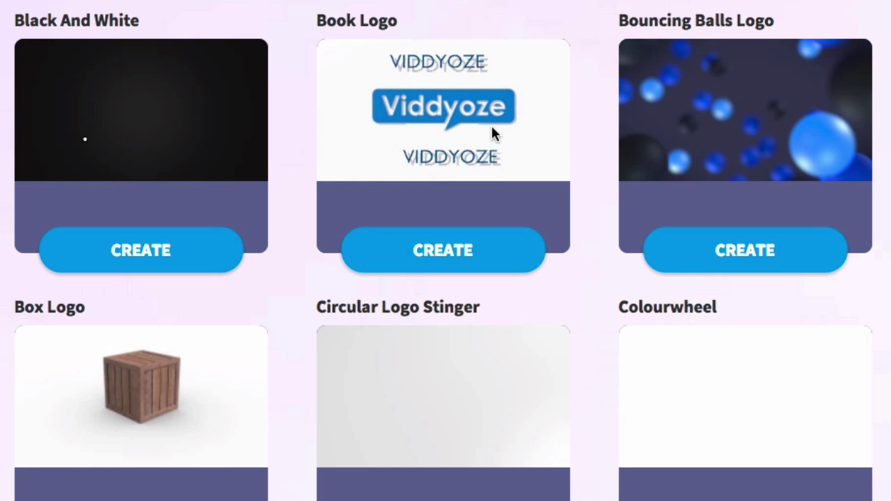
mouse_move(766, 132)
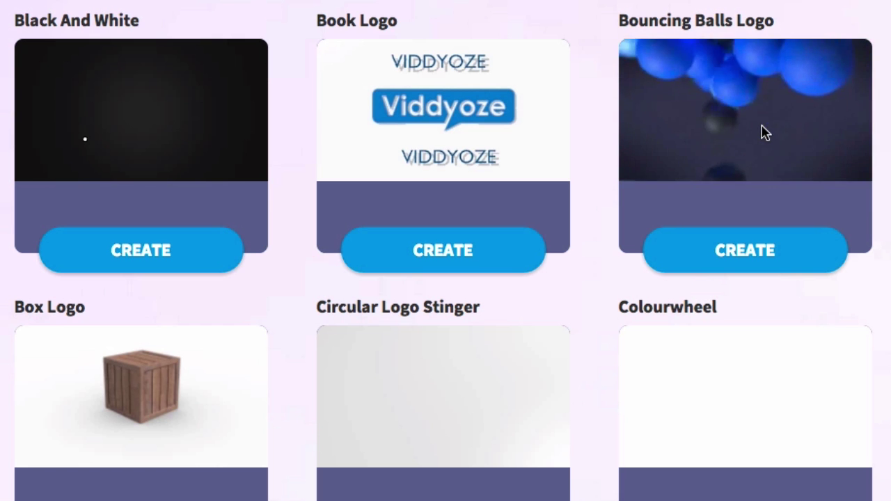
scroll(269, 163, down, 3)
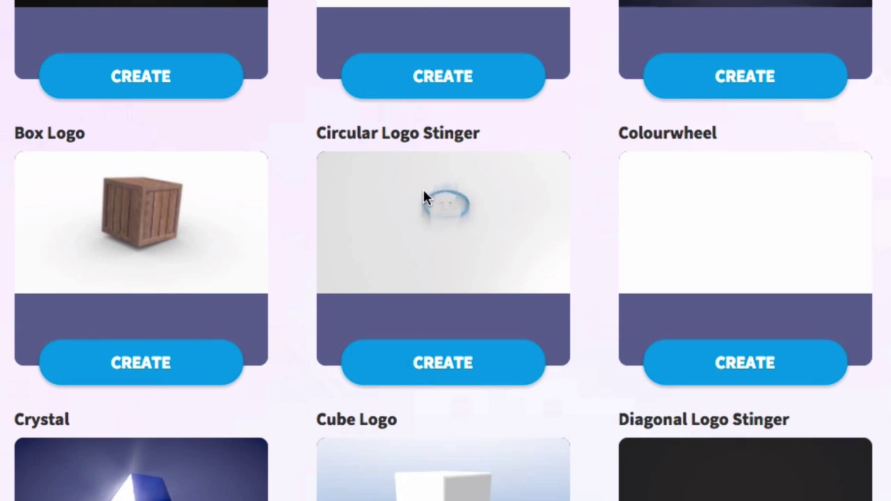
mouse_move(445, 223)
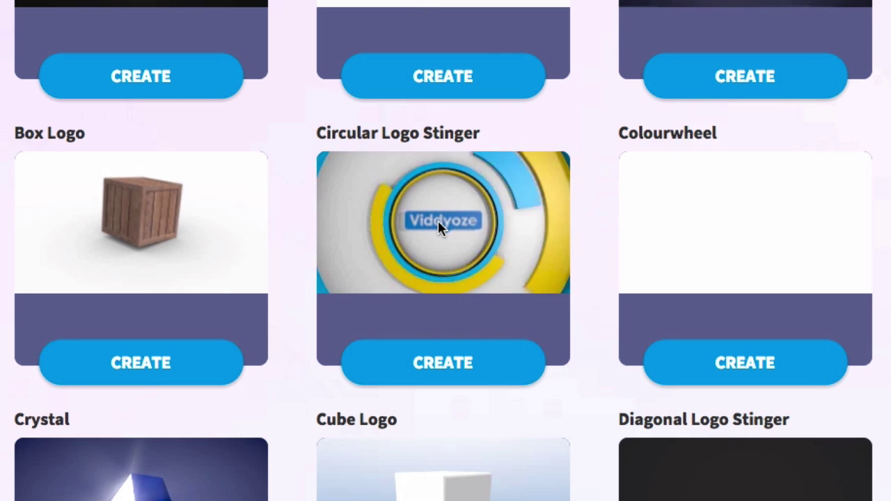
scroll(438, 222, down, 2)
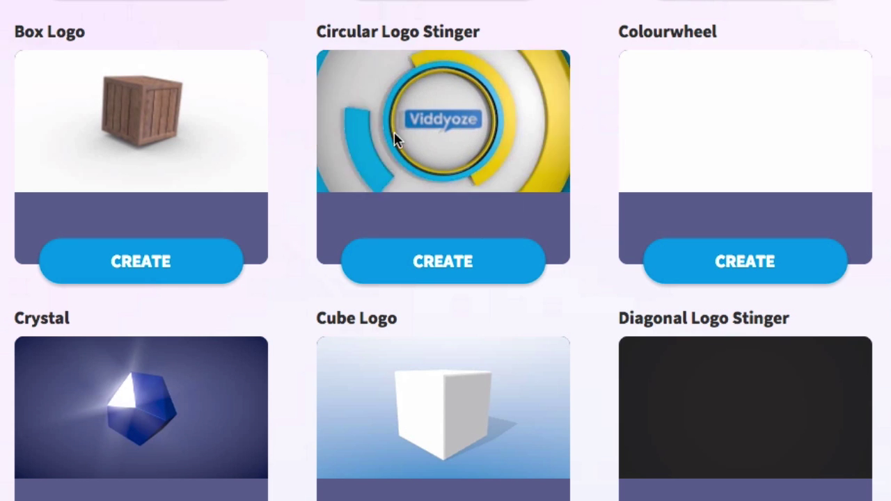
click(437, 269)
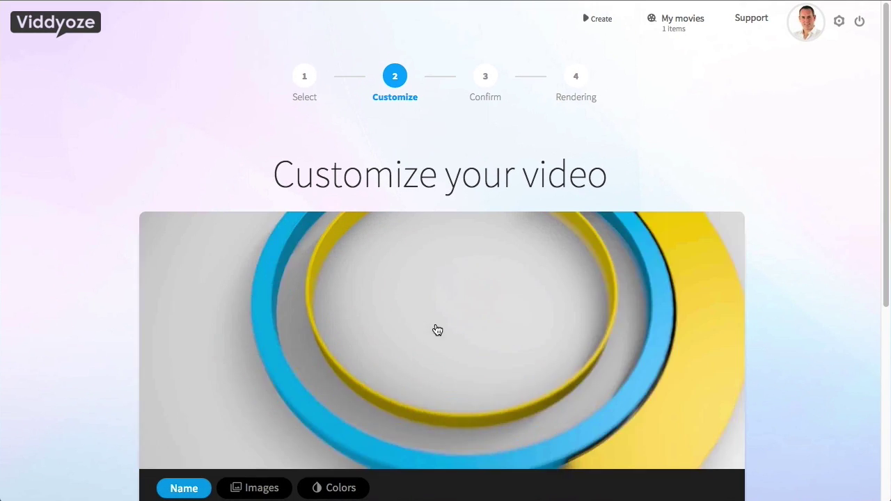
Step: Enter 'Video' as the video's name
scroll(242, 173, down, 2)
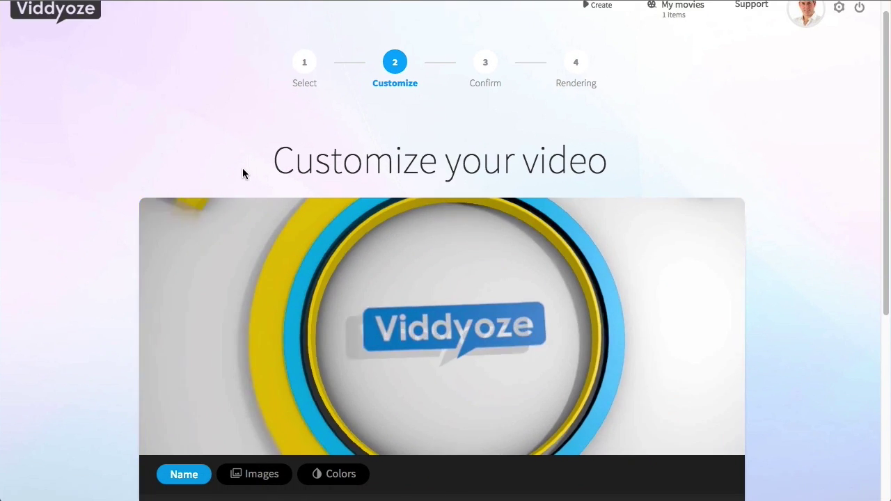
click(299, 420)
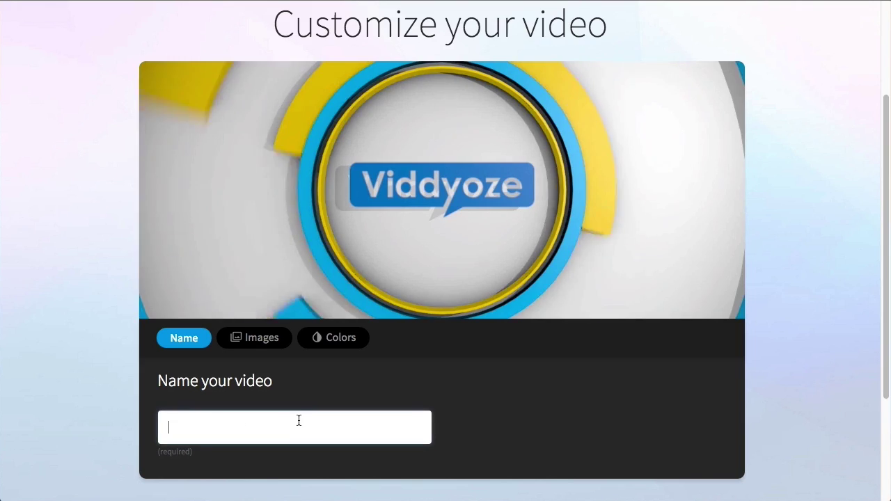
text(Video)
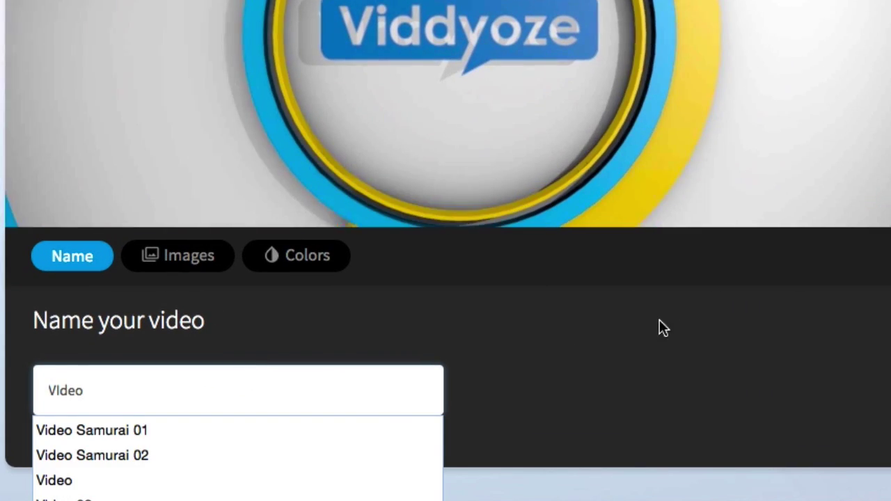
click(637, 334)
Step: Replace the template logo with vs-logo-500.png and show the colour settings
click(185, 254)
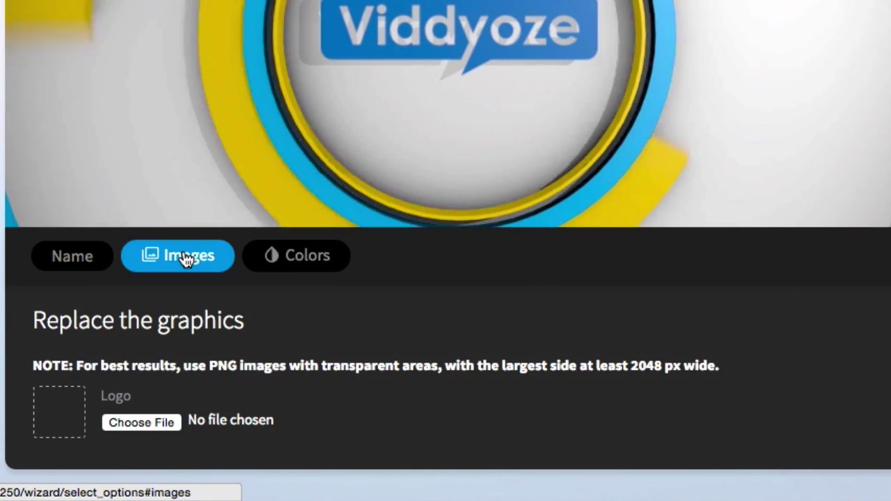
click(158, 422)
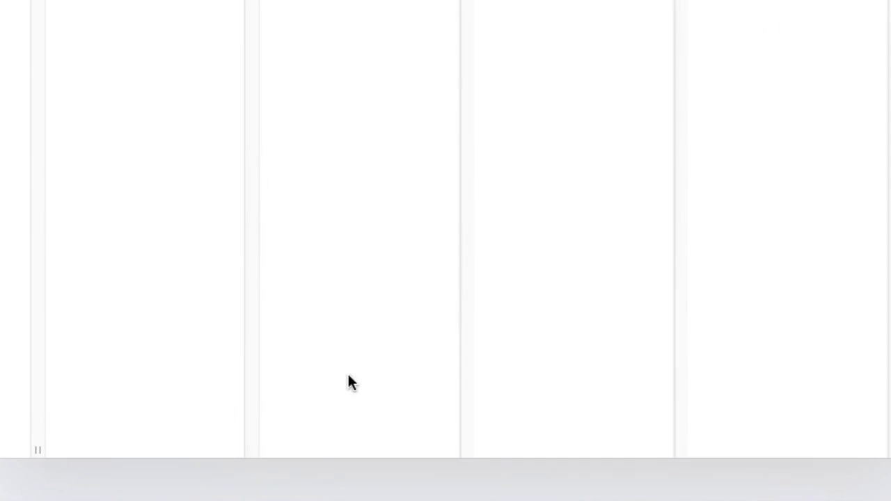
scroll(627, 208, down, 10)
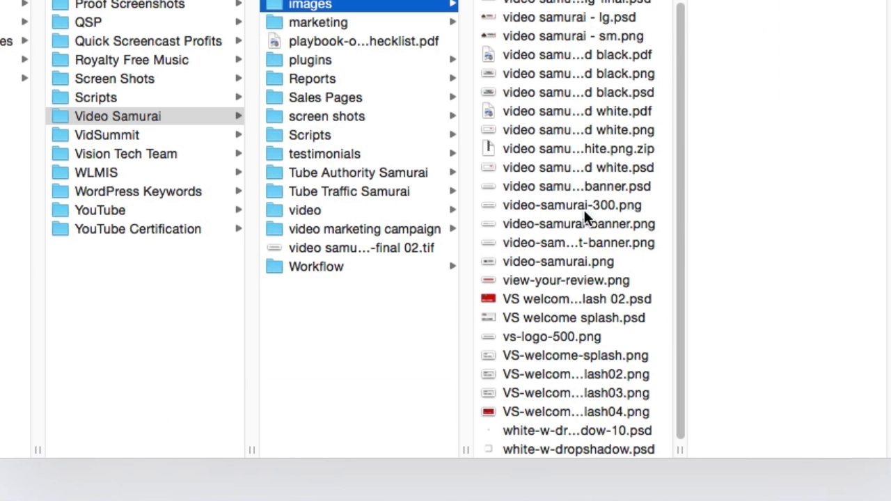
double_click(574, 336)
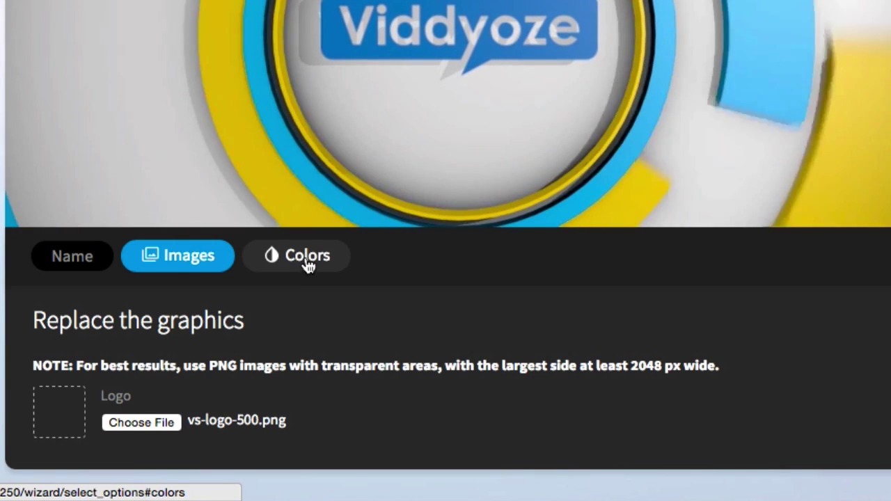
click(307, 258)
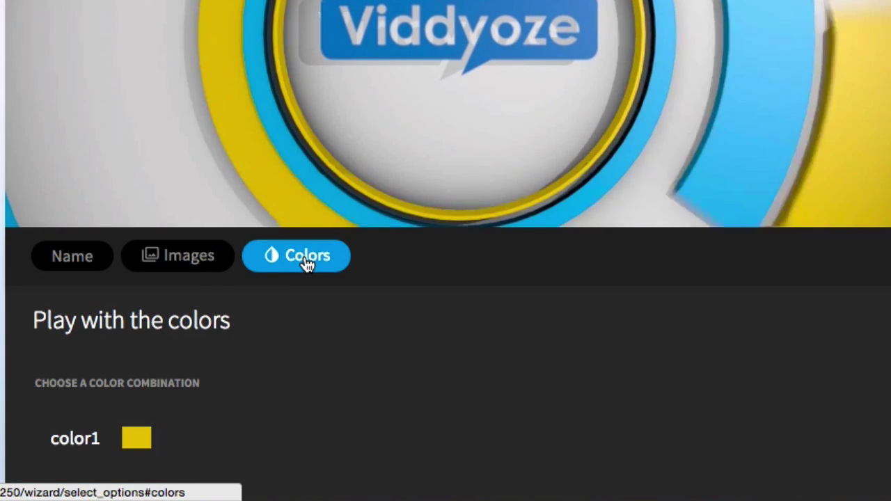
Step: Change color1 from yellow to red
scroll(223, 423, down, 5)
scroll(218, 370, up, 2)
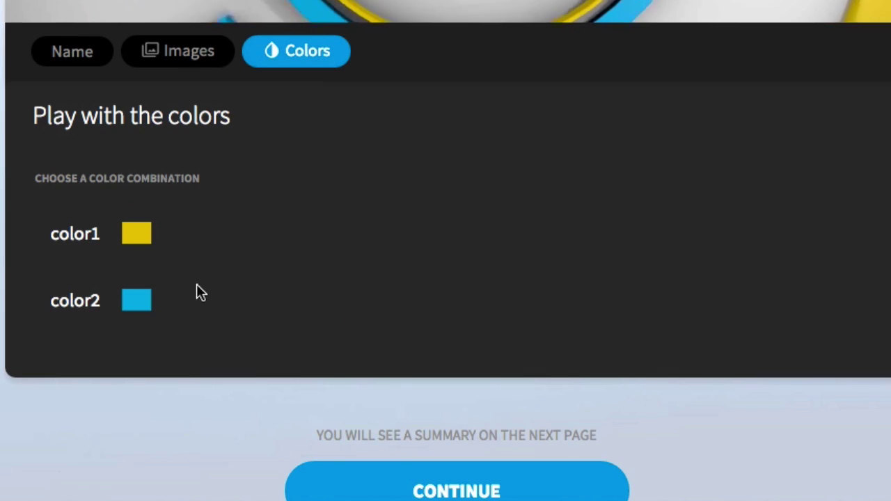
click(139, 238)
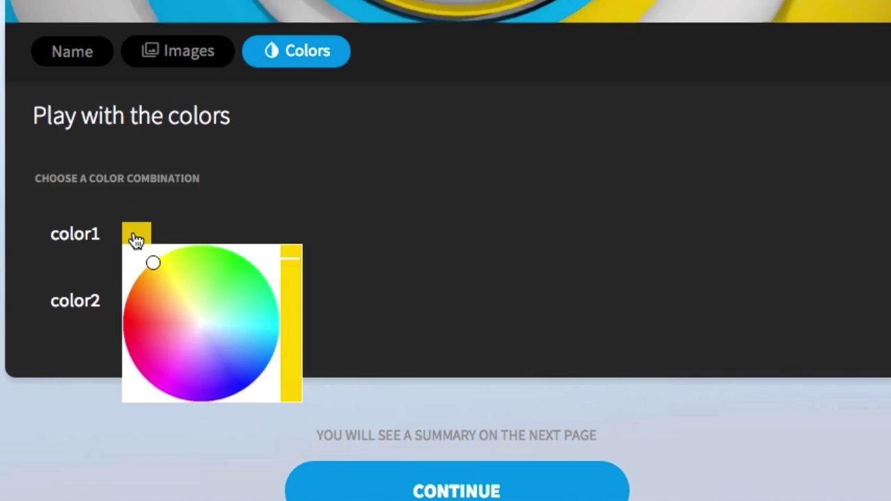
click(123, 329)
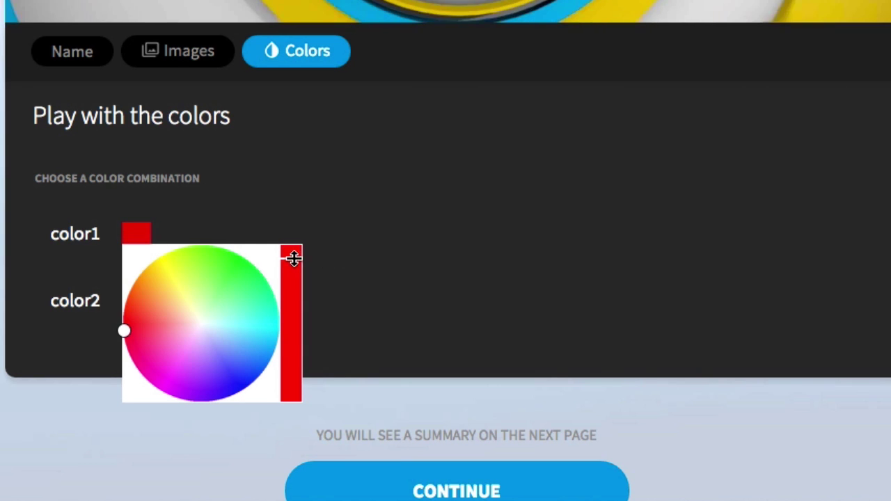
click(302, 209)
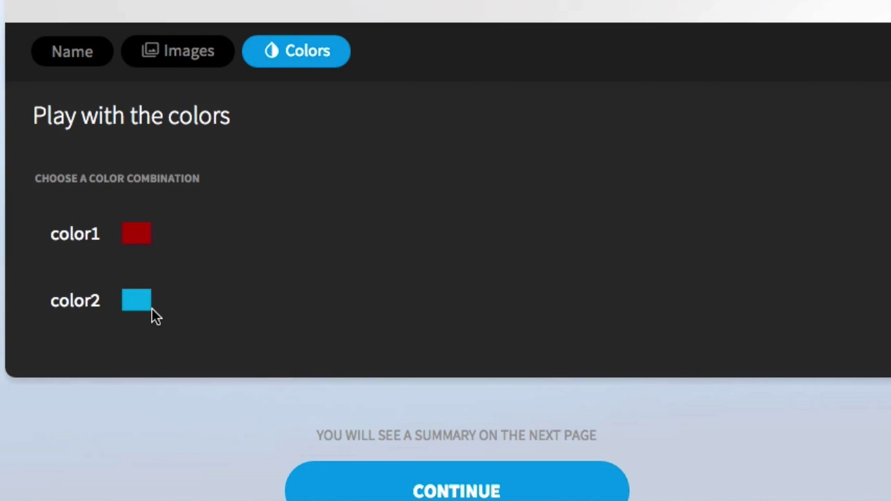
Step: Darken color2 from cyan to black and continue to the confirmation summary
click(149, 306)
drag(295, 322, 309, 471)
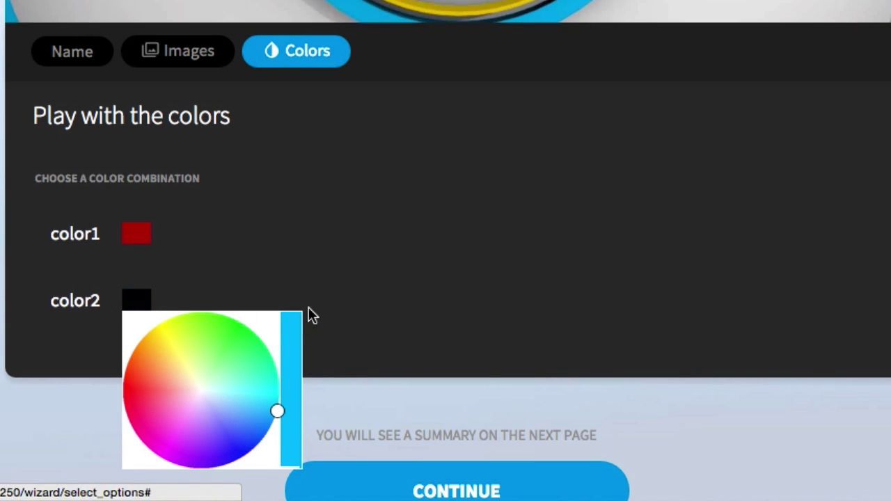
scroll(292, 259, down, 3)
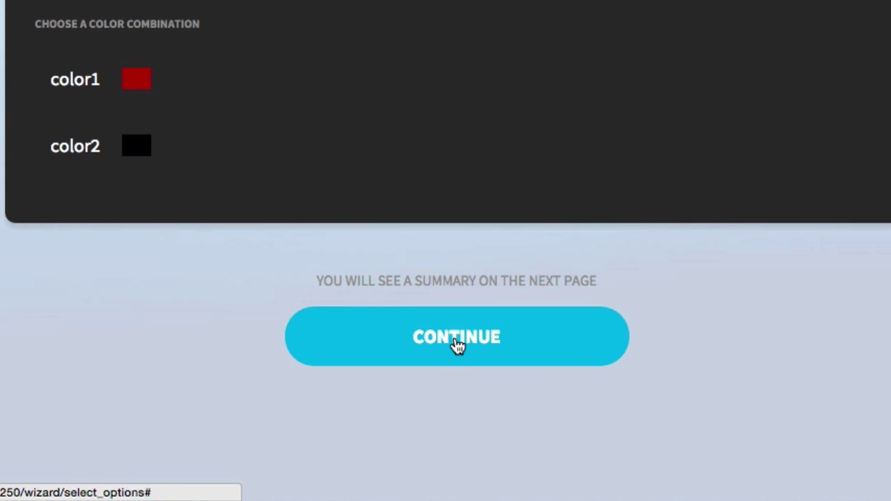
click(453, 339)
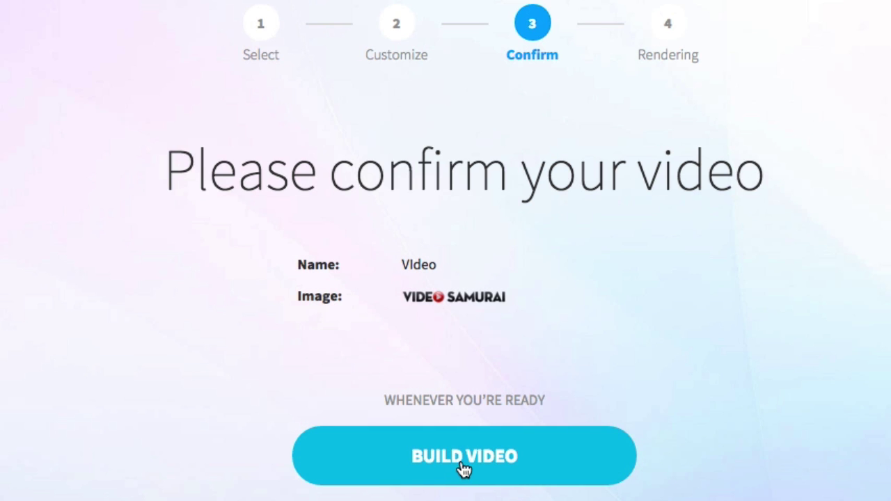
Step: Build the confirmed Circular Logo Stinger video, then go to My Videos
click(331, 464)
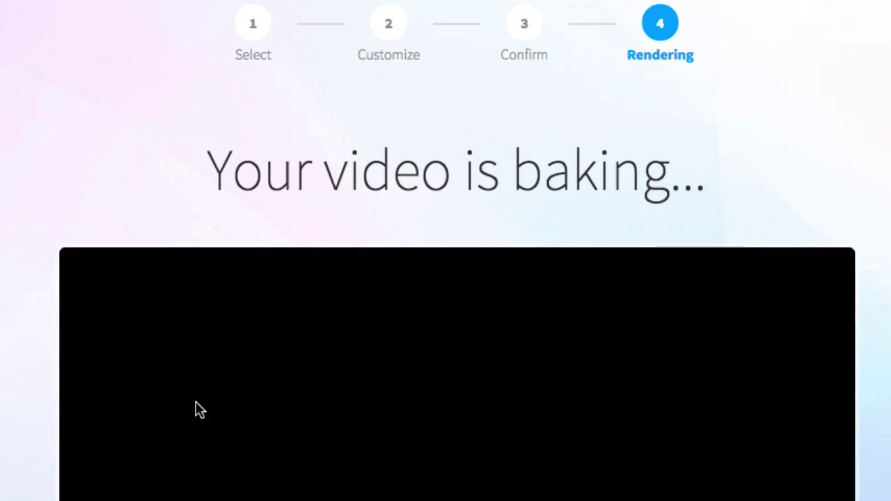
scroll(122, 278, down, 1)
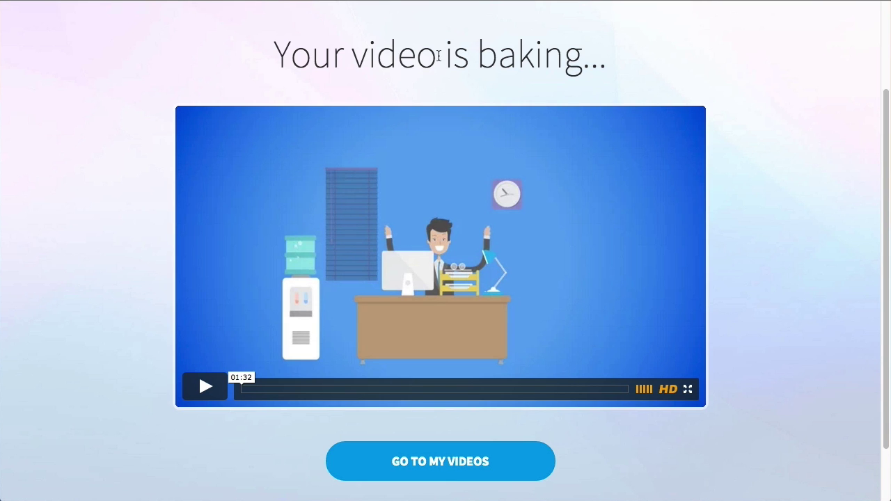
drag(439, 56, 608, 68)
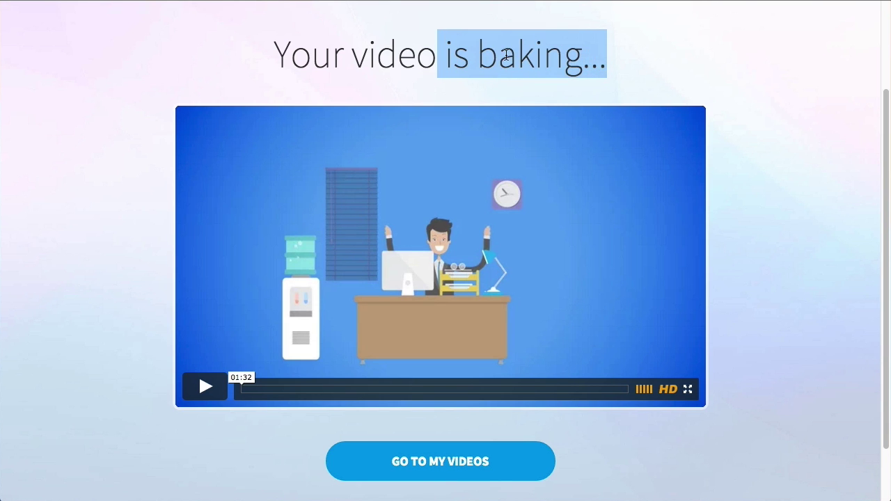
scroll(438, 402, down, 2)
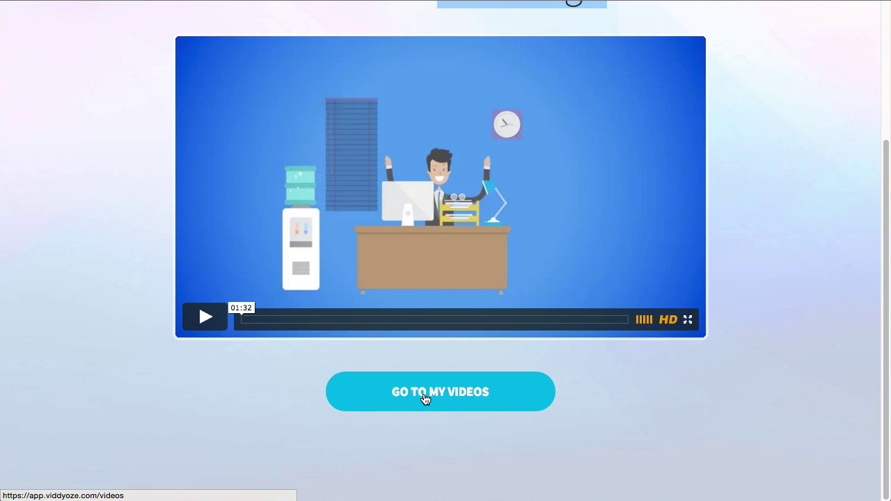
click(425, 395)
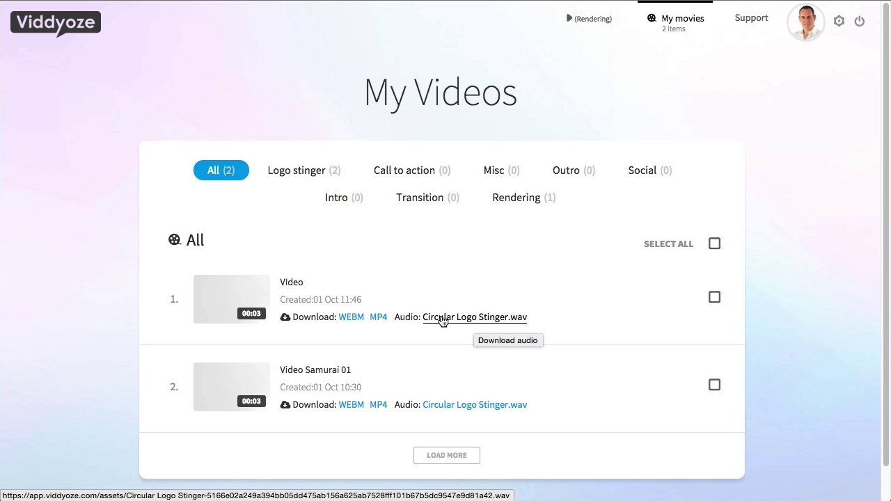
right_click(352, 317)
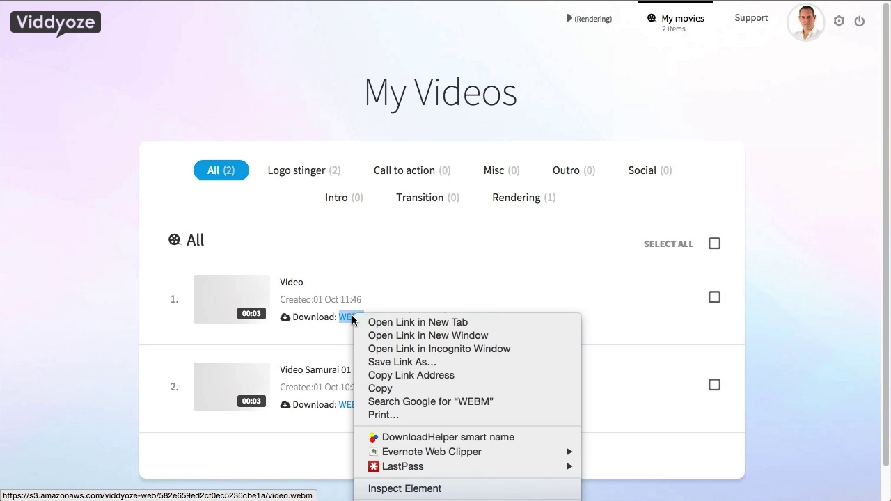
click(396, 322)
key(ctrl+Tab)
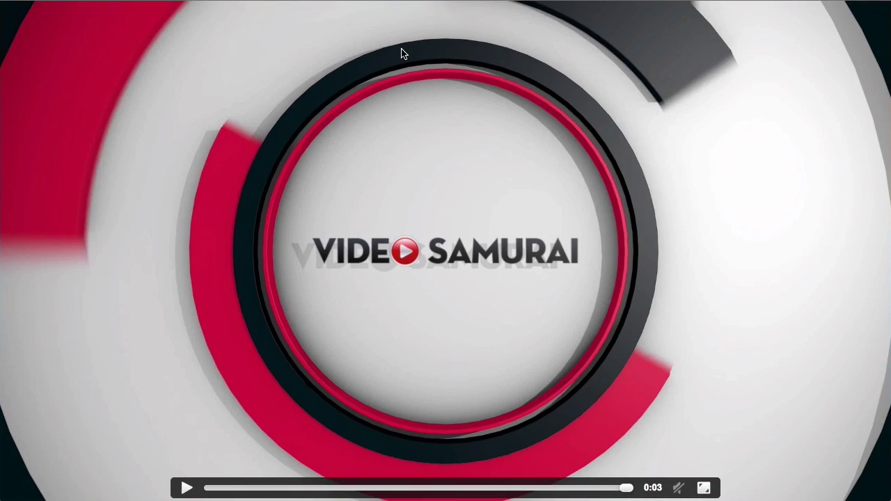
key(super+w)
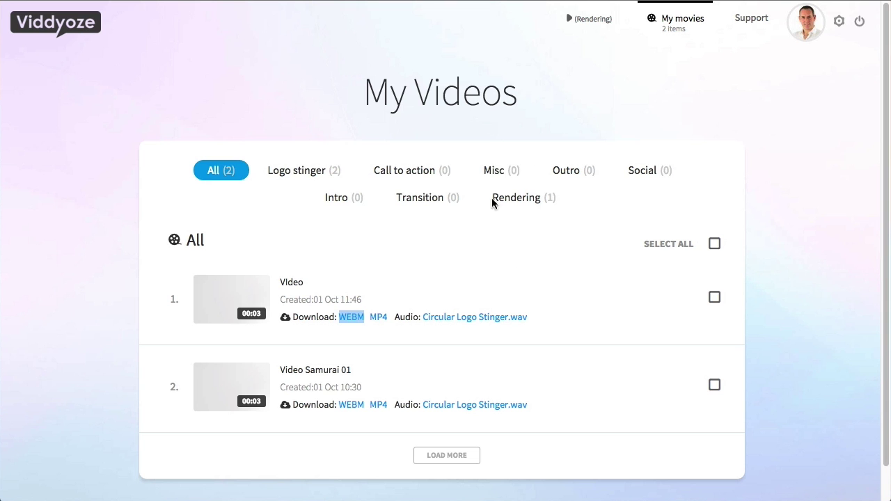
click(504, 324)
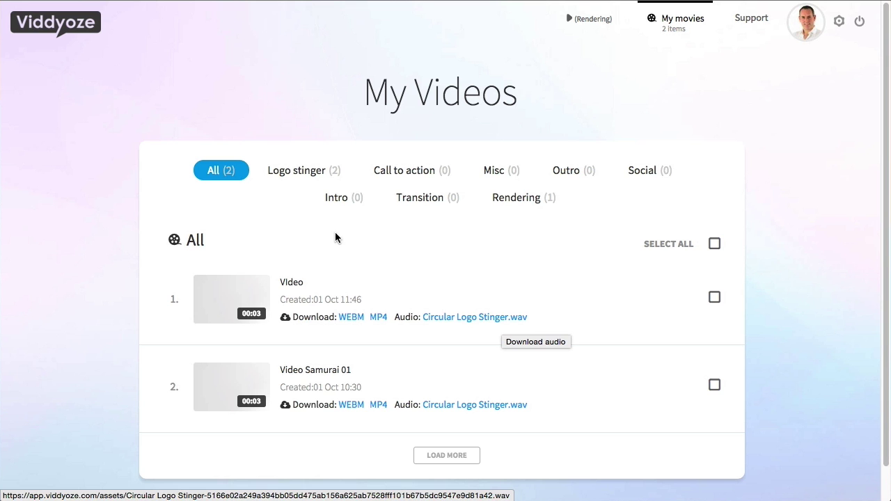
Step: Return to the template page and show the Outro templates
click(62, 28)
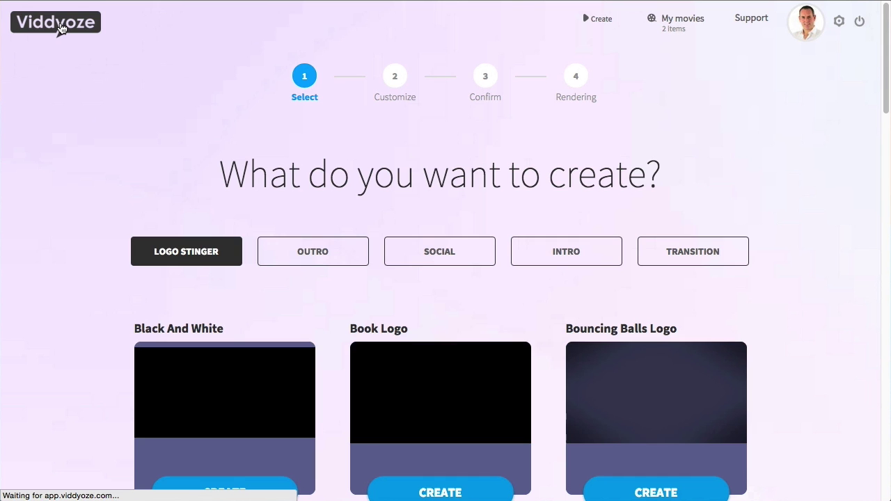
scroll(100, 144, down, 3)
click(303, 152)
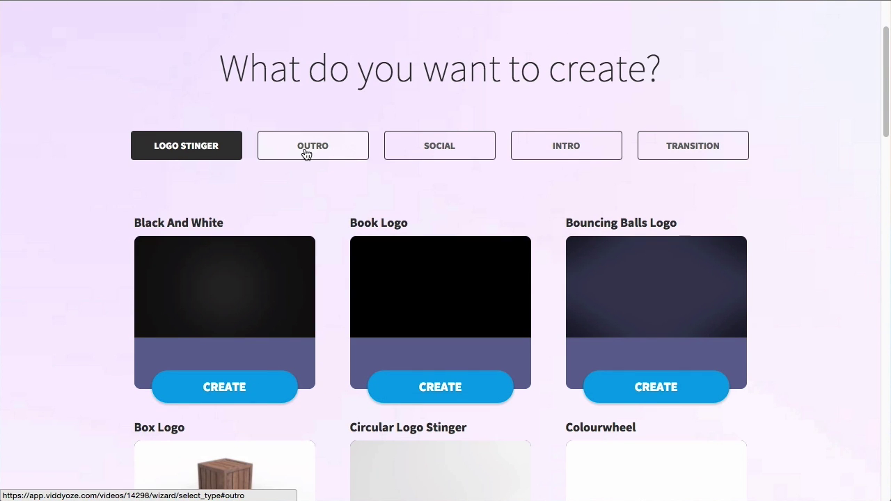
click(304, 152)
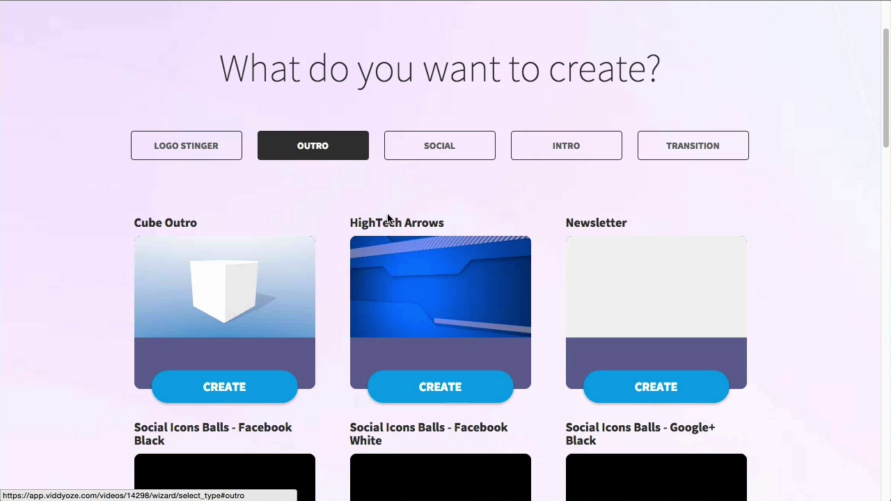
Step: Browse the Social and Intro templates, ending on the Transition templates list
mouse_move(463, 298)
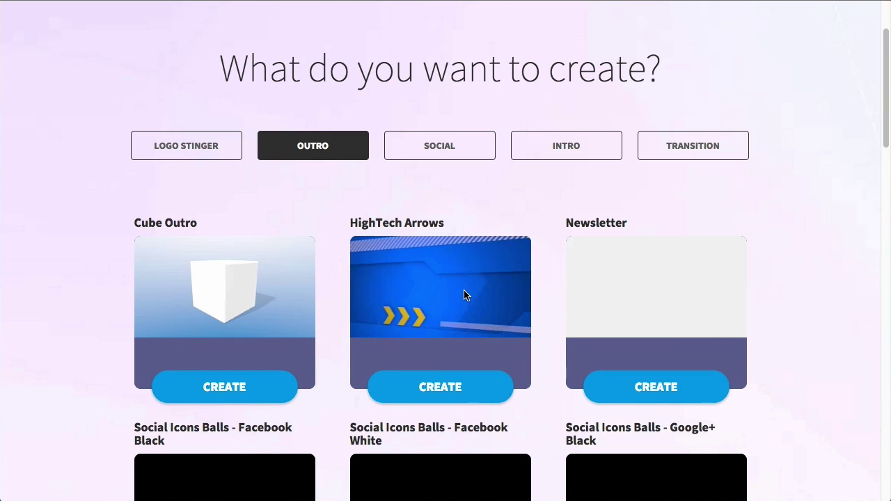
click(451, 147)
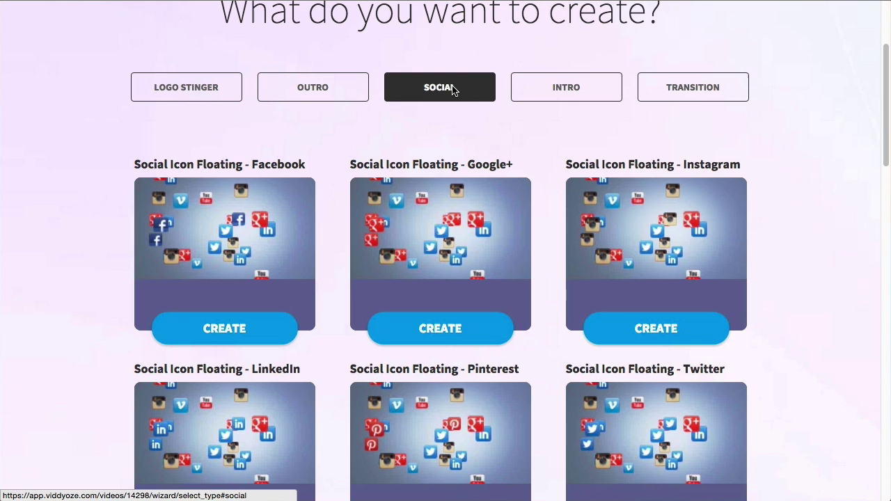
click(563, 91)
mouse_move(471, 194)
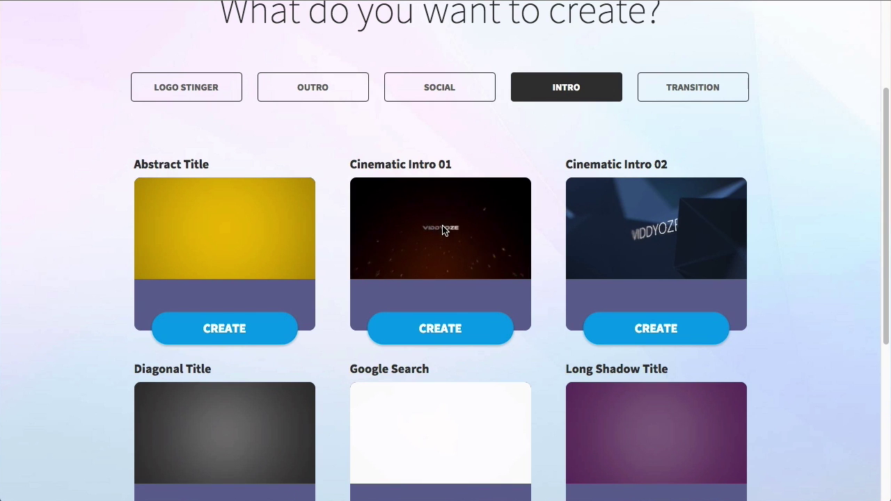
click(694, 92)
mouse_move(221, 195)
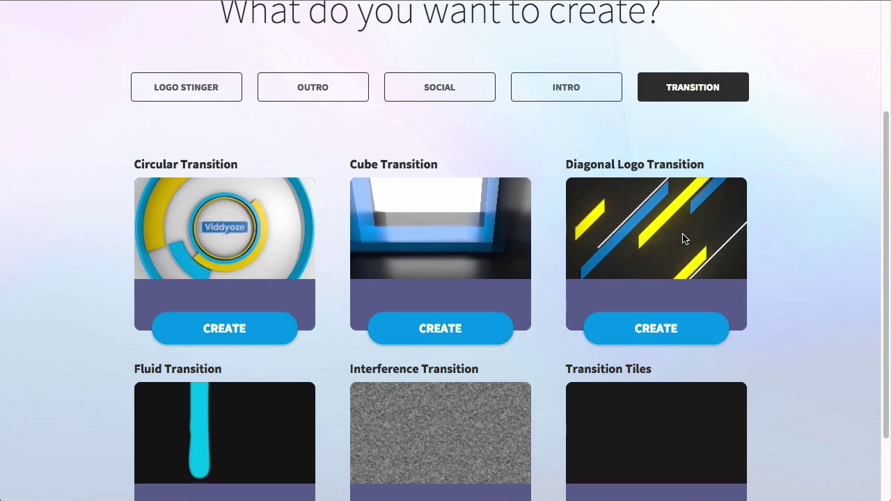
scroll(682, 240, down, 2)
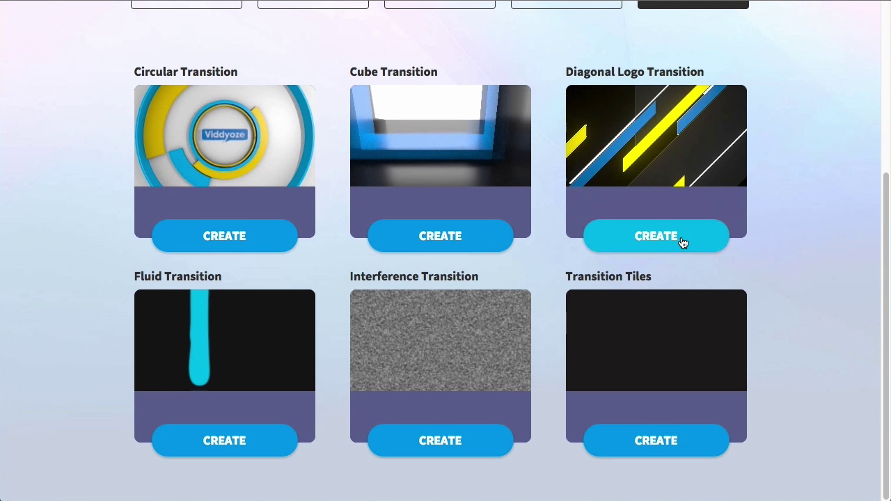
scroll(677, 268, up, 4)
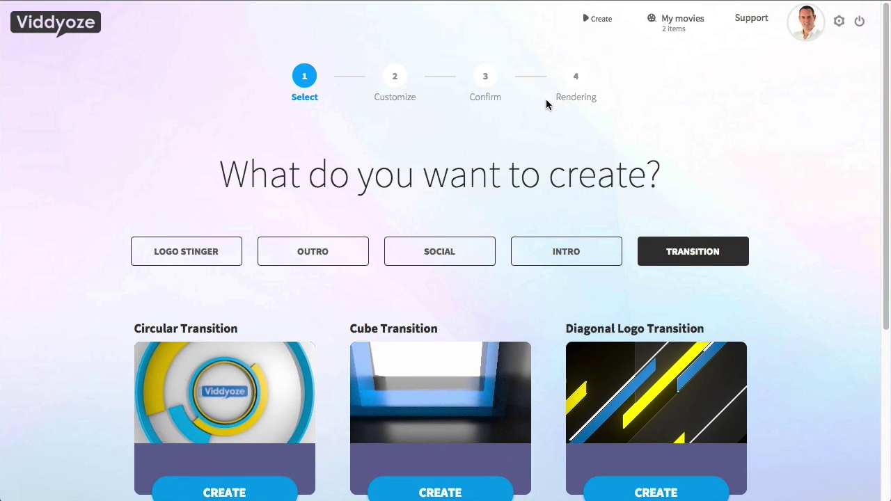